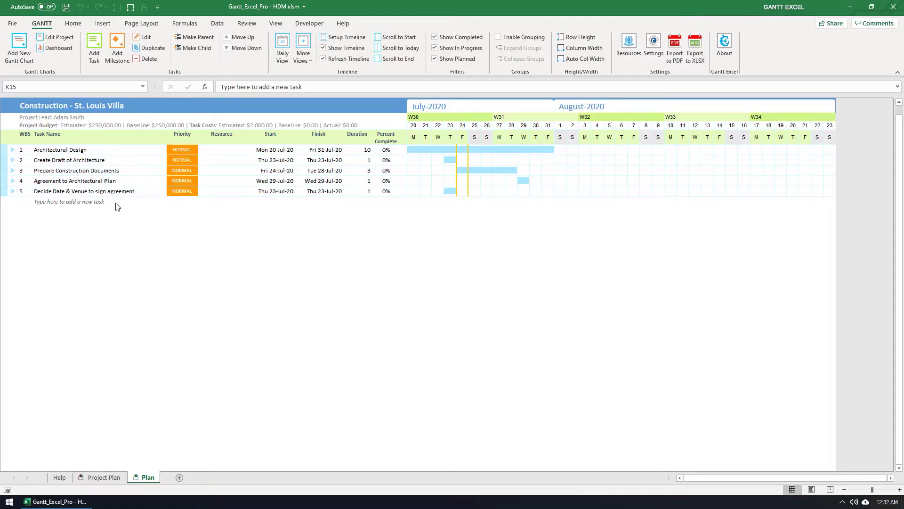
Start a new milestone on the empty row and name it 'Sign Agreement with Client'.
click(114, 202)
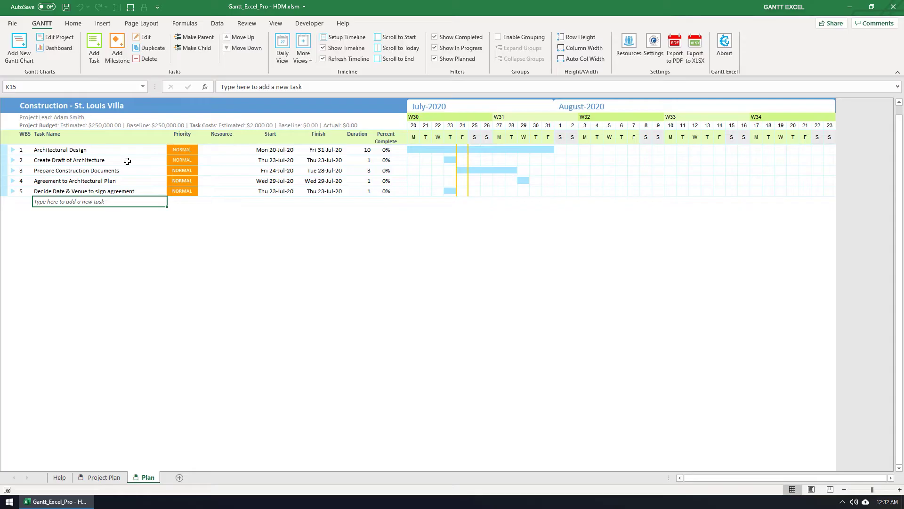
click(126, 64)
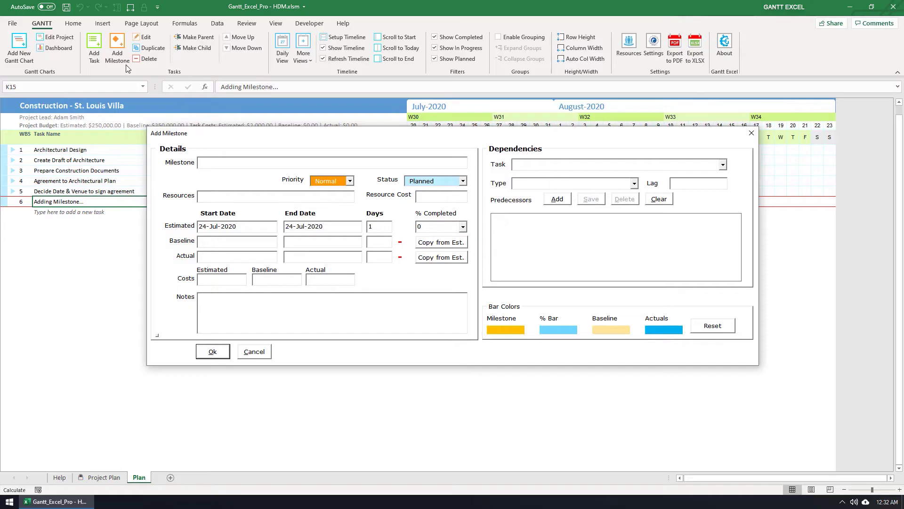
text(Sign A)
text(greement with Clien)
text(t)
Pick 31 July 2020 in the calendar as the milestone's start date.
click(263, 227)
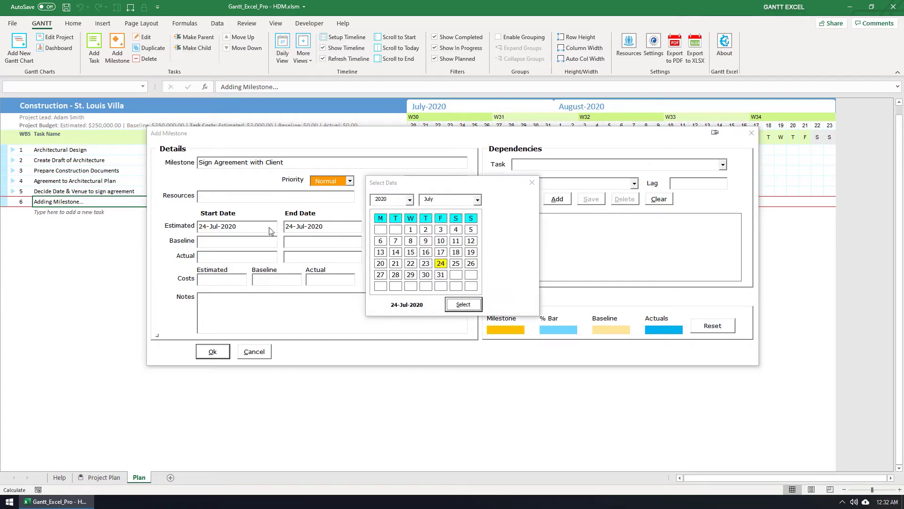
click(445, 277)
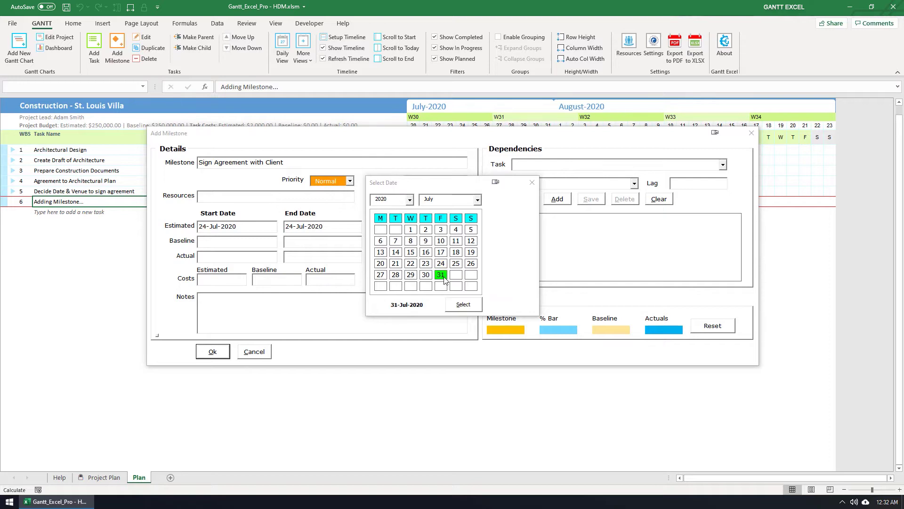
click(463, 305)
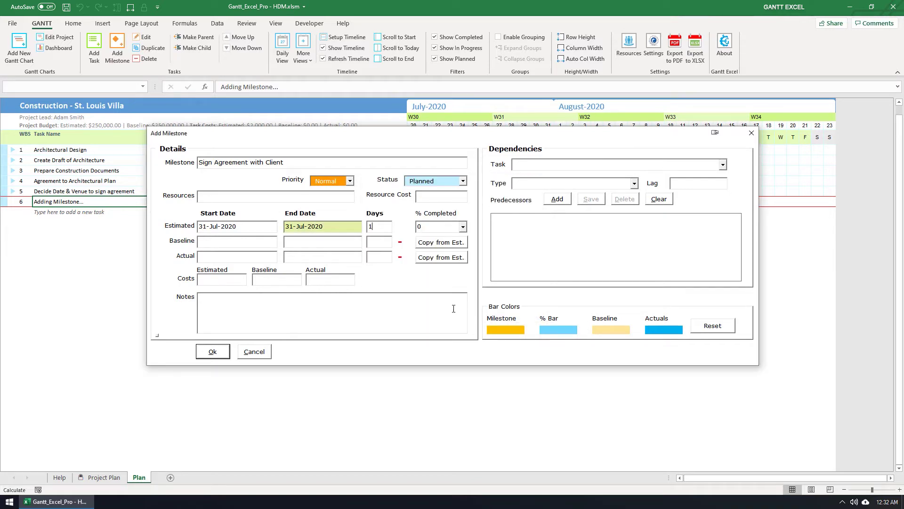
Save the milestone so row 6 shows a diamond on 31 July in the timeline.
click(213, 352)
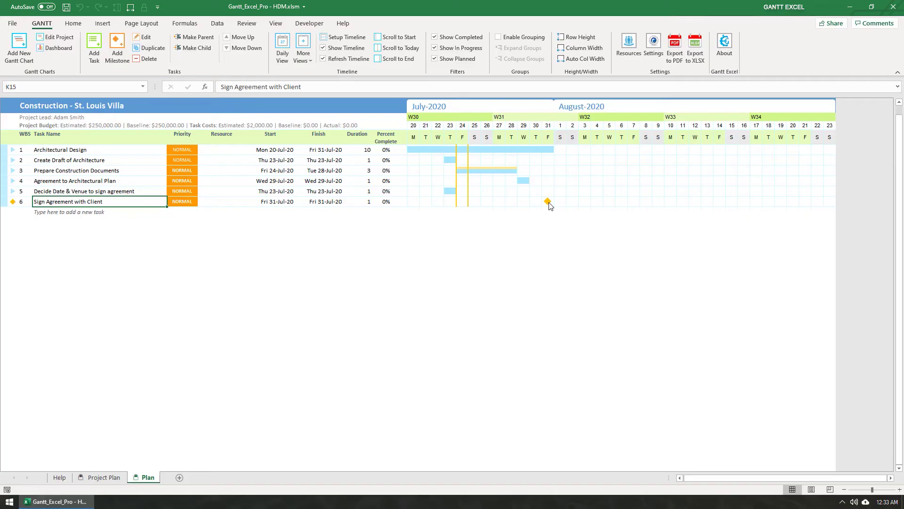
Begin another milestone from the new-task row's context menu, then cancel it unsaved.
click(115, 212)
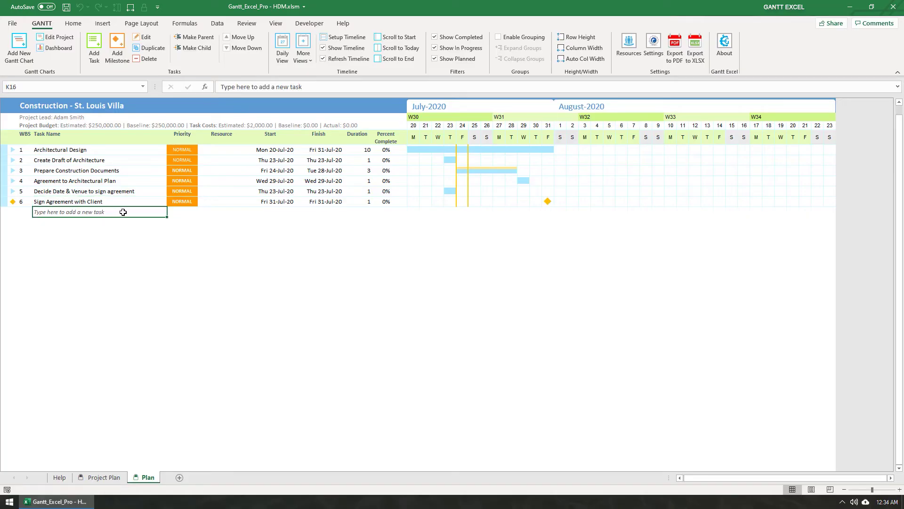
right_click(123, 213)
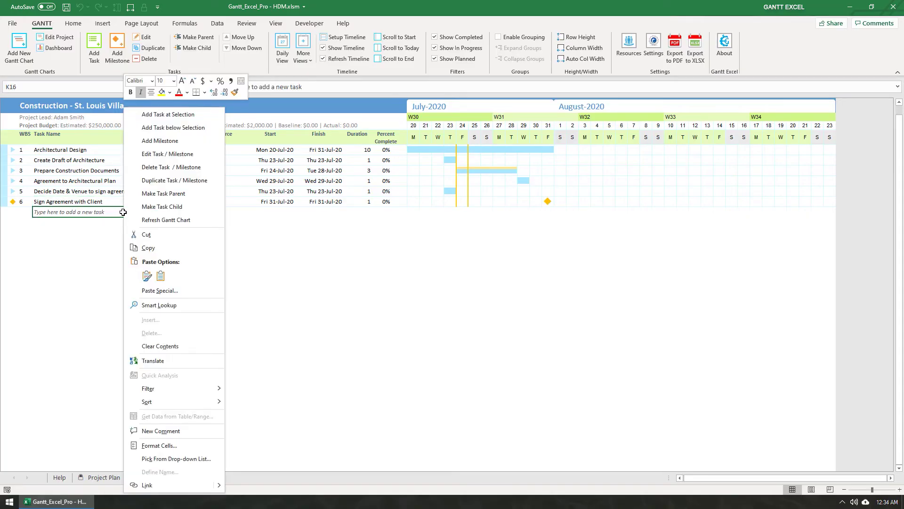
click(185, 139)
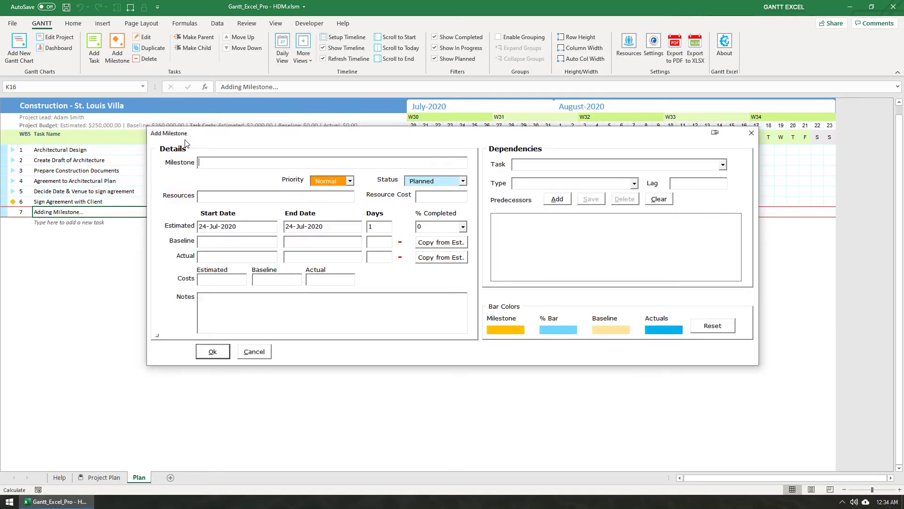
click(268, 357)
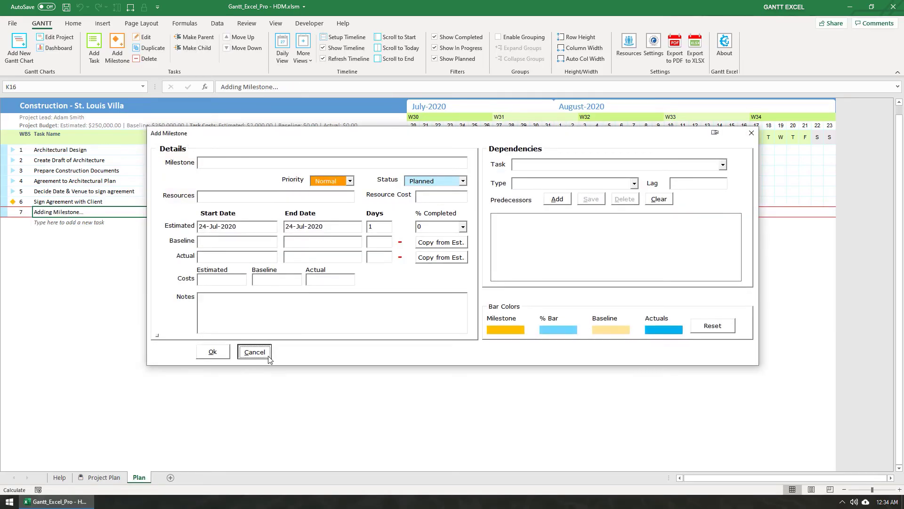
click(269, 360)
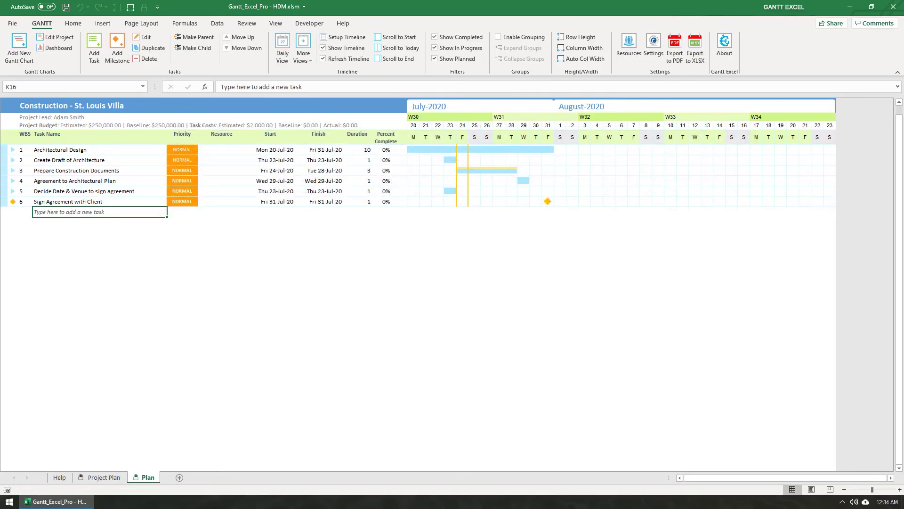